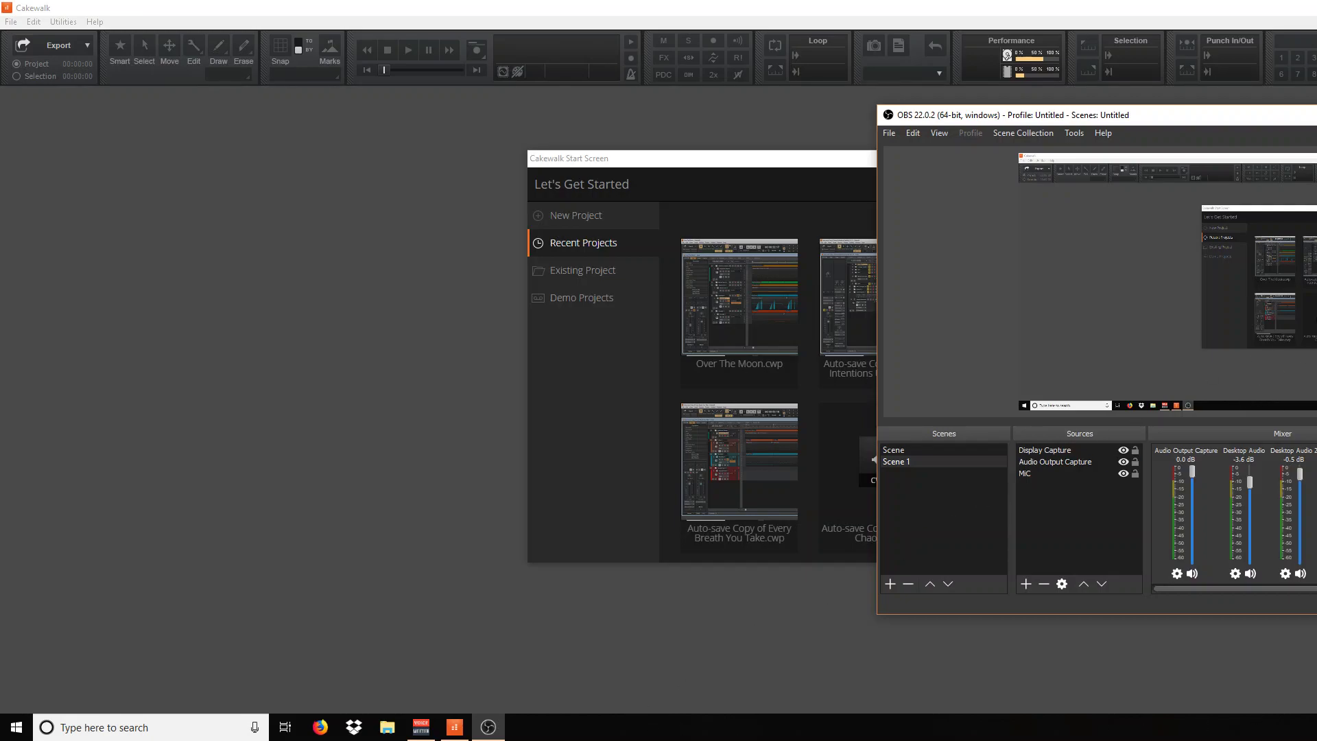
Minimize the OBS recorder window to reveal Cakewalk's Start Screen
{"action": "key", "text": "super+Down"}
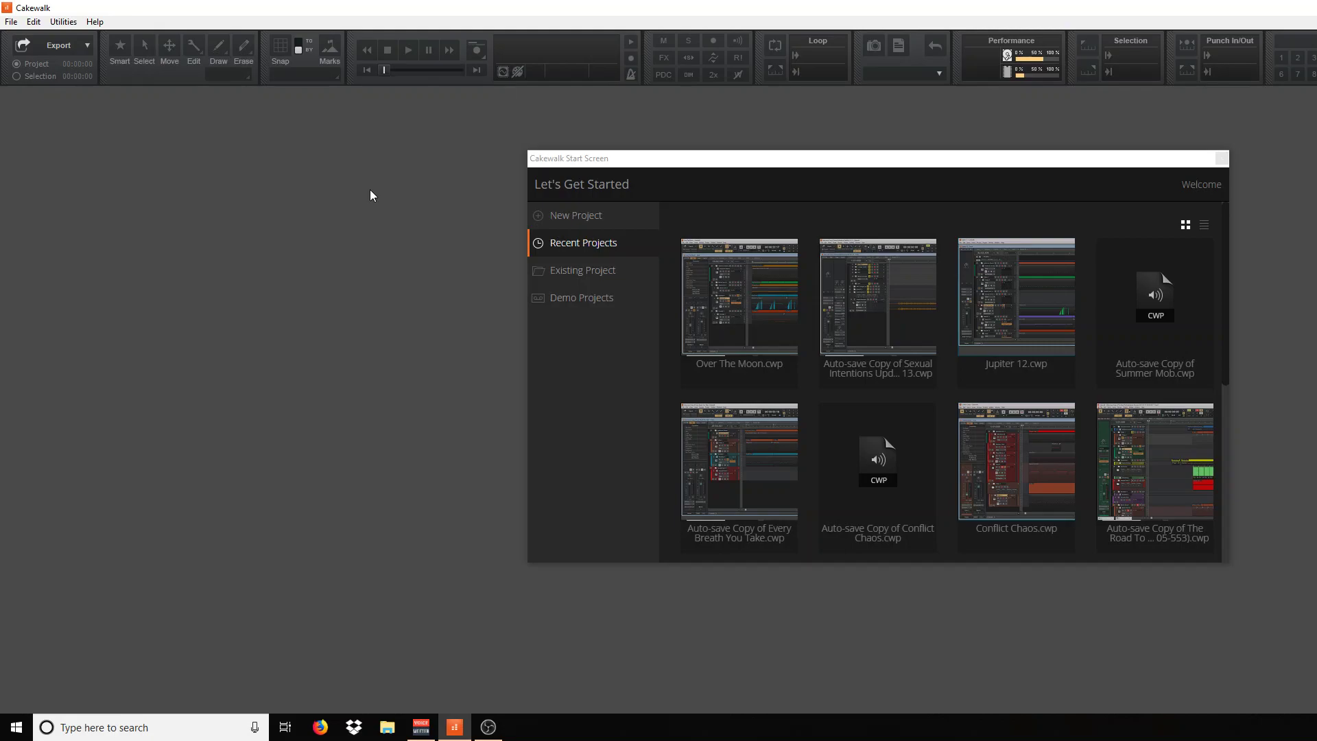
{"action": "mouse_move", "coordinate": [738, 298]}
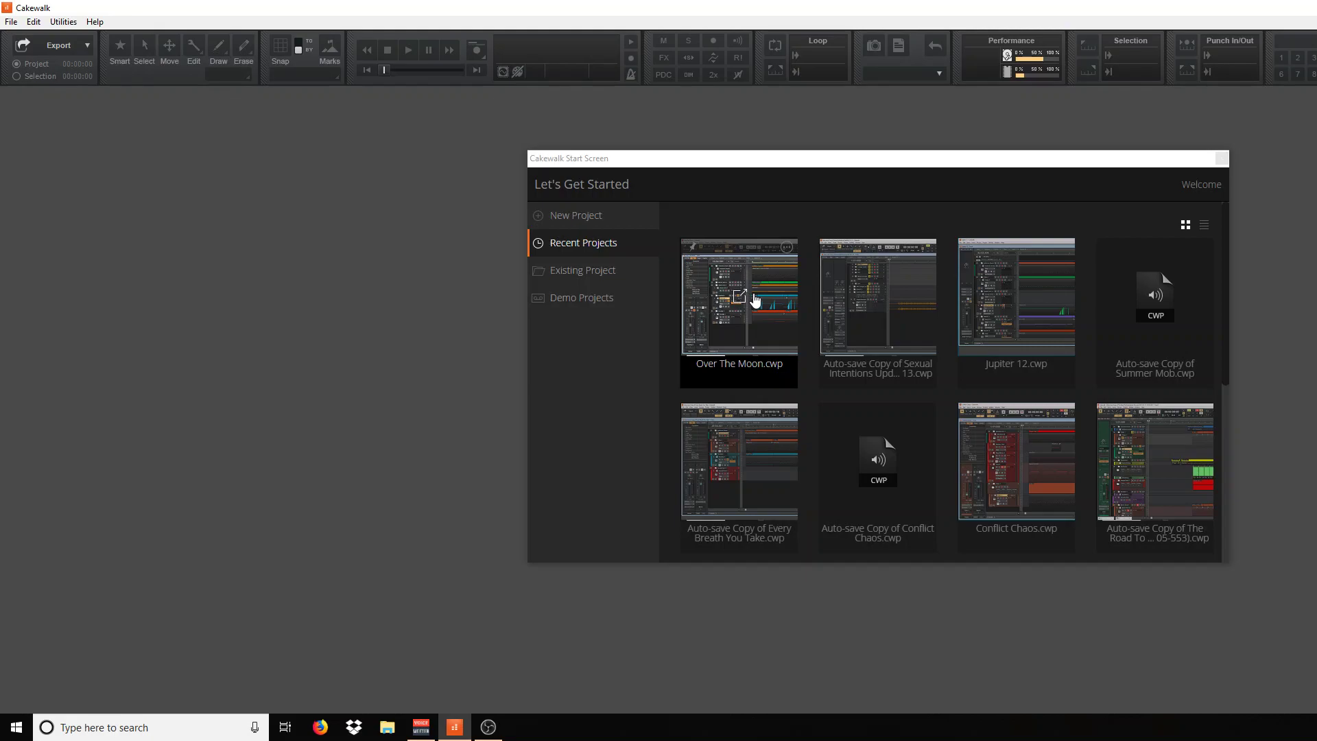
Load Over The Moon.cwp from the Start Screen's Recent Projects
{"action": "left_click", "coordinate": [753, 301]}
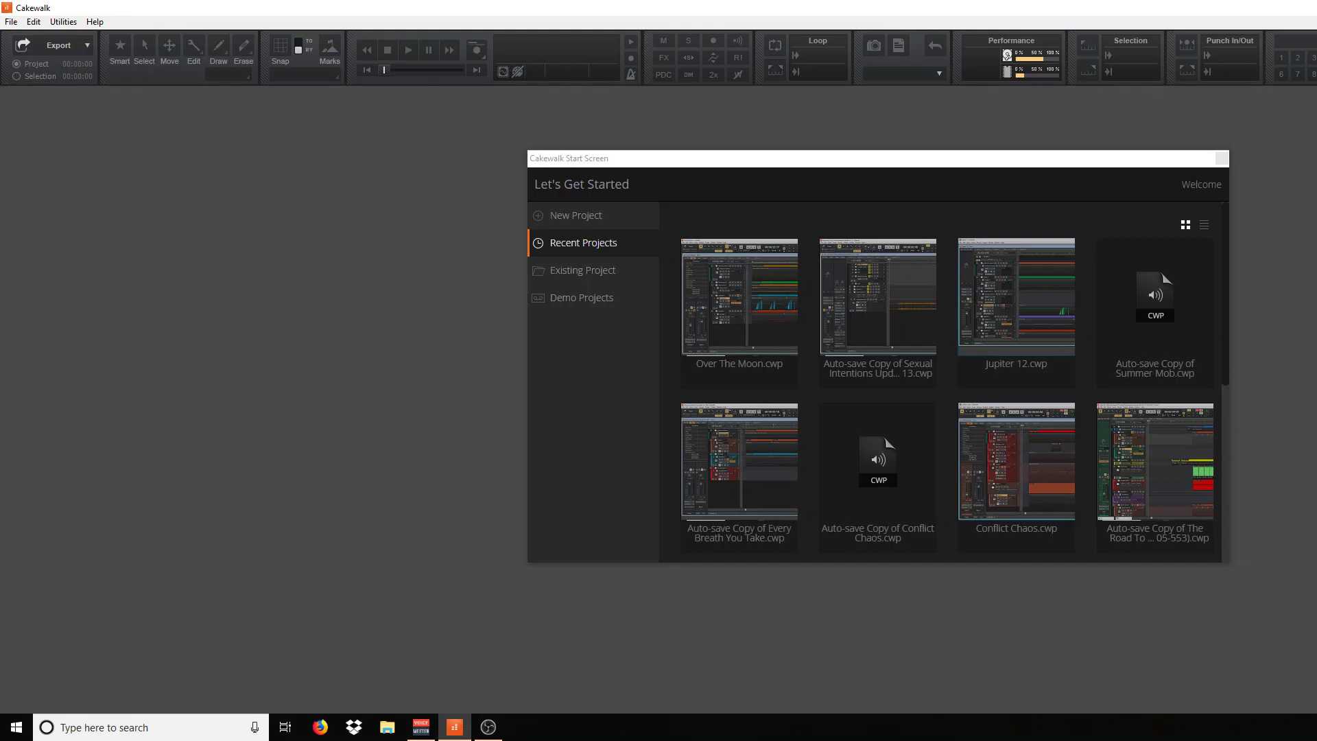
{"action": "left_click", "coordinate": [754, 308]}
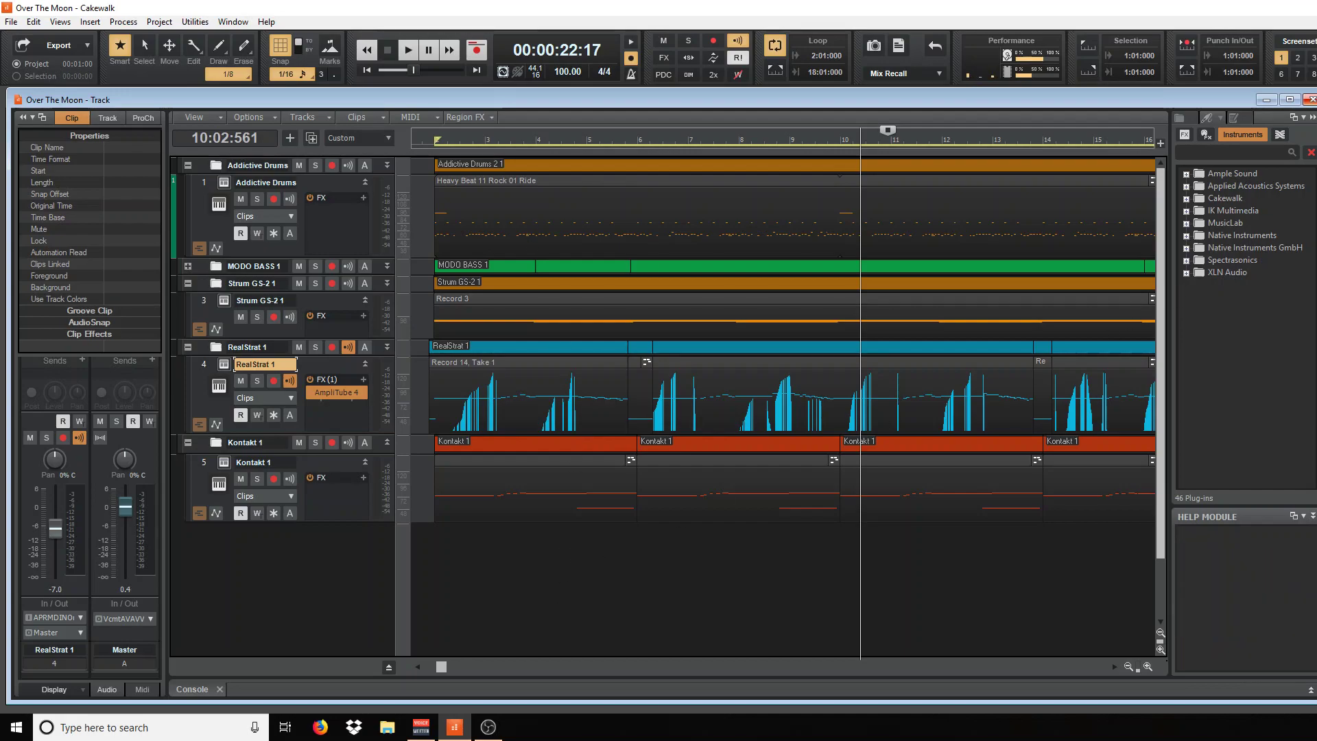
Close the Over The Moon track view window
{"action": "left_click", "coordinate": [1310, 99]}
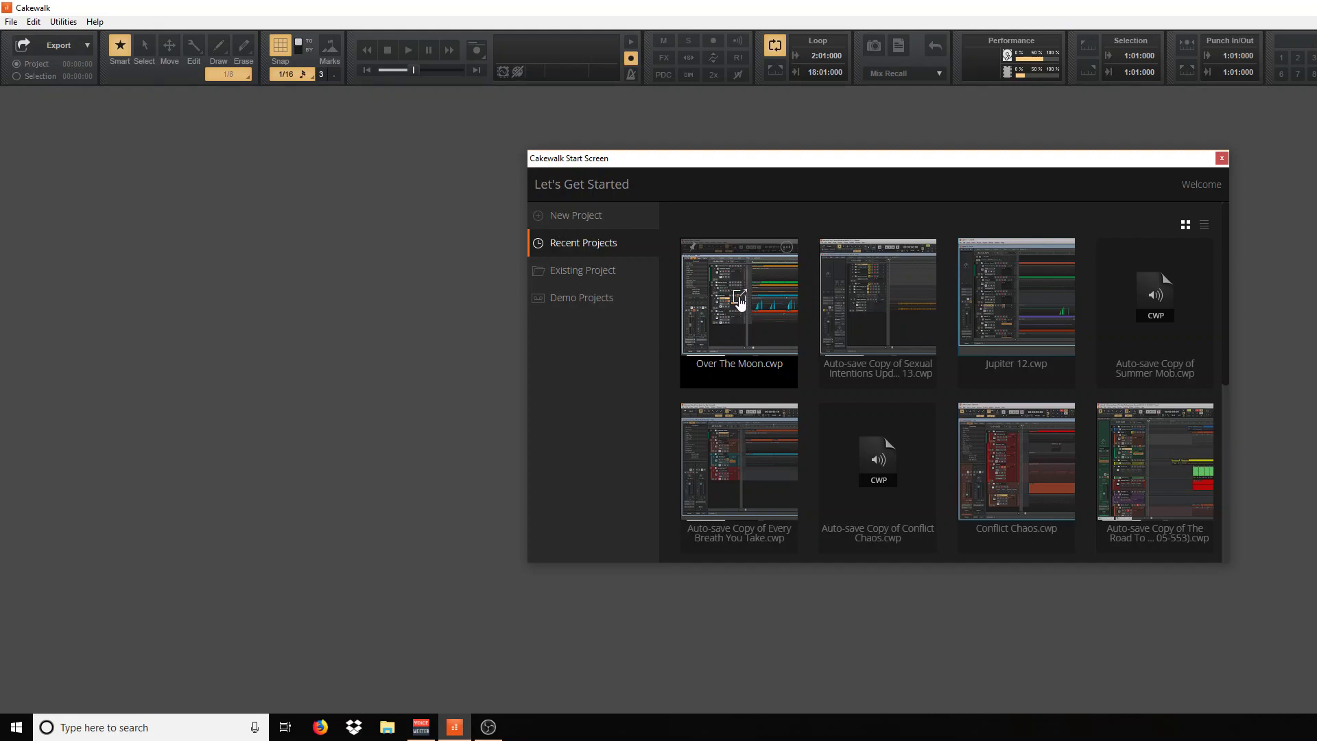
Start opening an existing project and enter the Over The Moon folder
{"action": "left_click", "coordinate": [556, 272]}
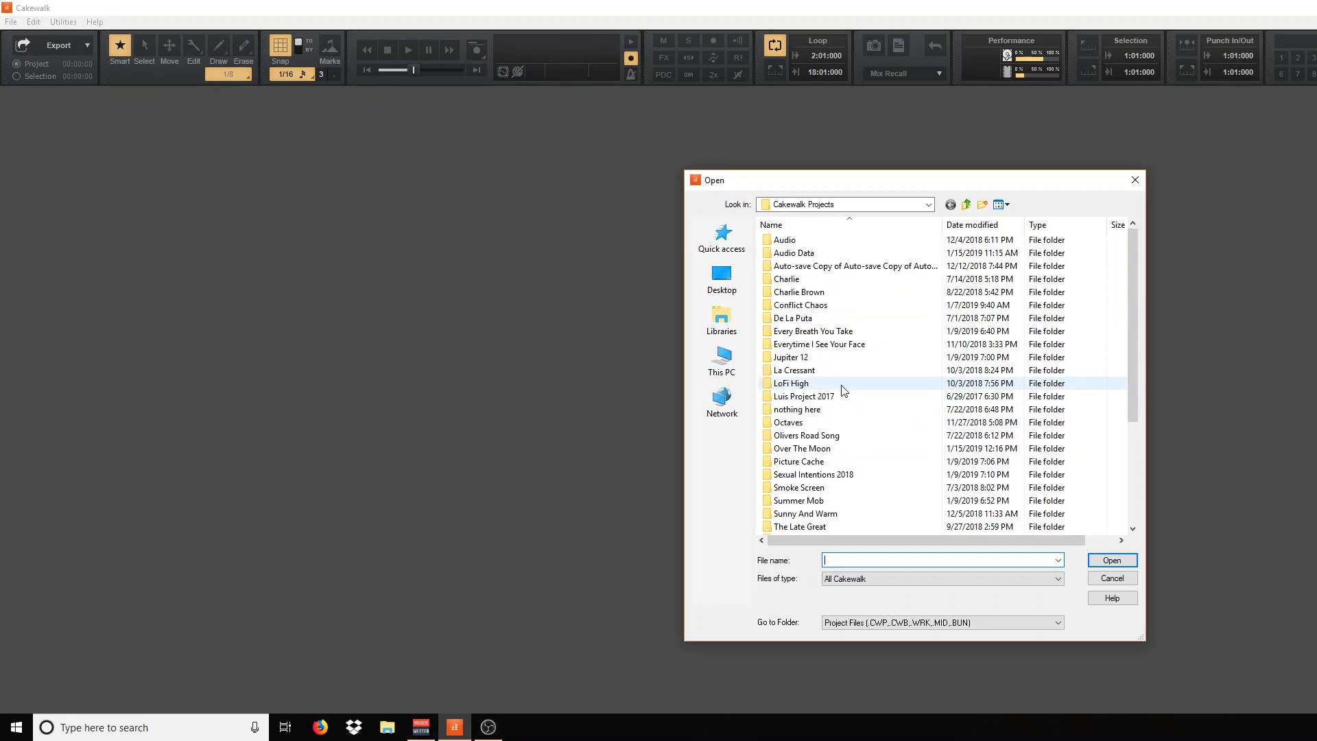
{"action": "scroll", "coordinate": [841, 391], "scroll_direction": "down", "scroll_amount": 4}
{"action": "scroll", "coordinate": [842, 415], "scroll_direction": "up", "scroll_amount": 3}
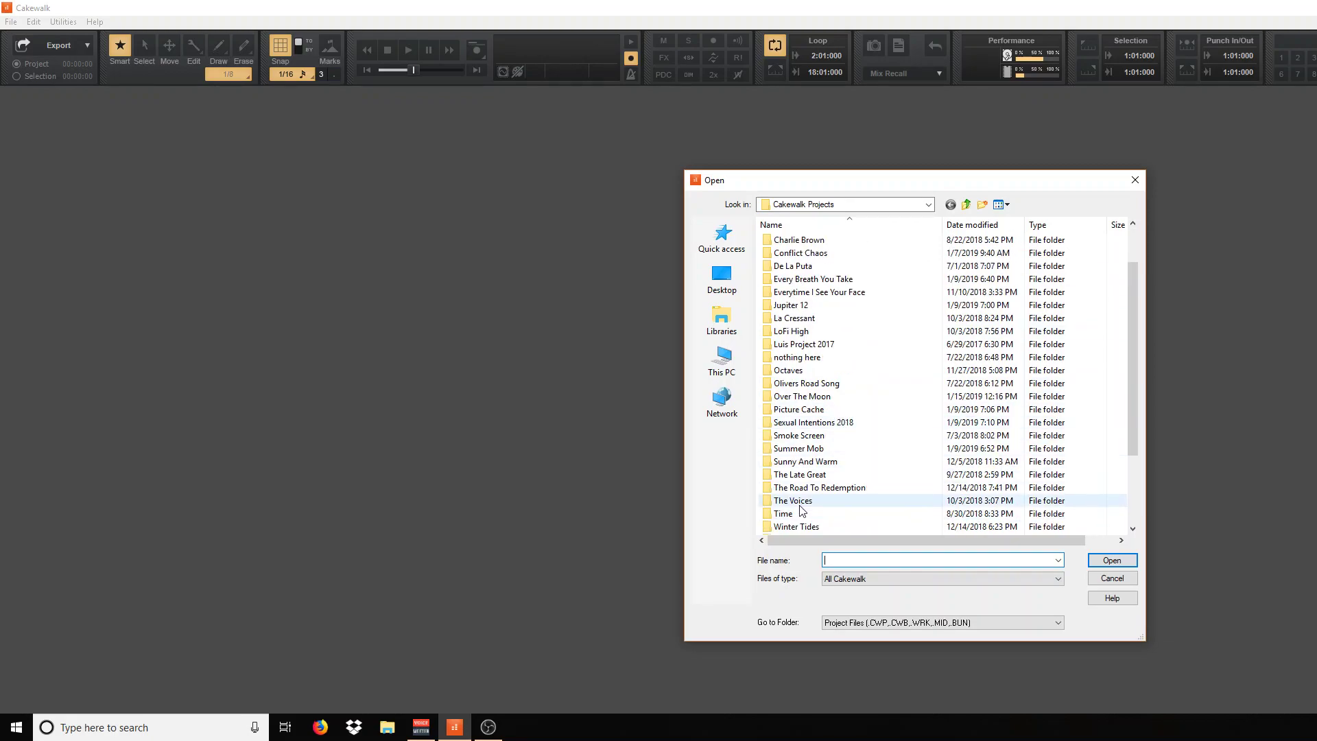
{"action": "double_click", "coordinate": [809, 400]}
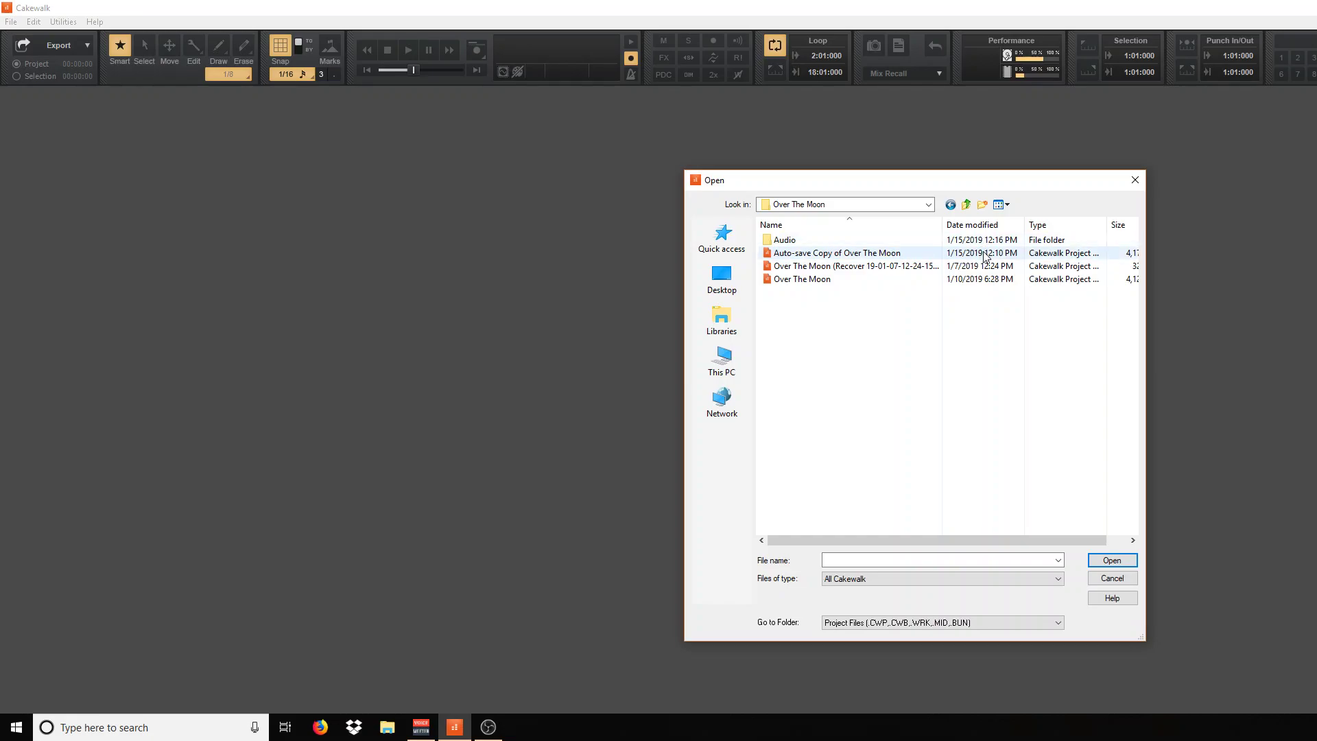
Open 'Auto-save Copy of Over The Moon' from the Open dialog
{"action": "double_click", "coordinate": [983, 256]}
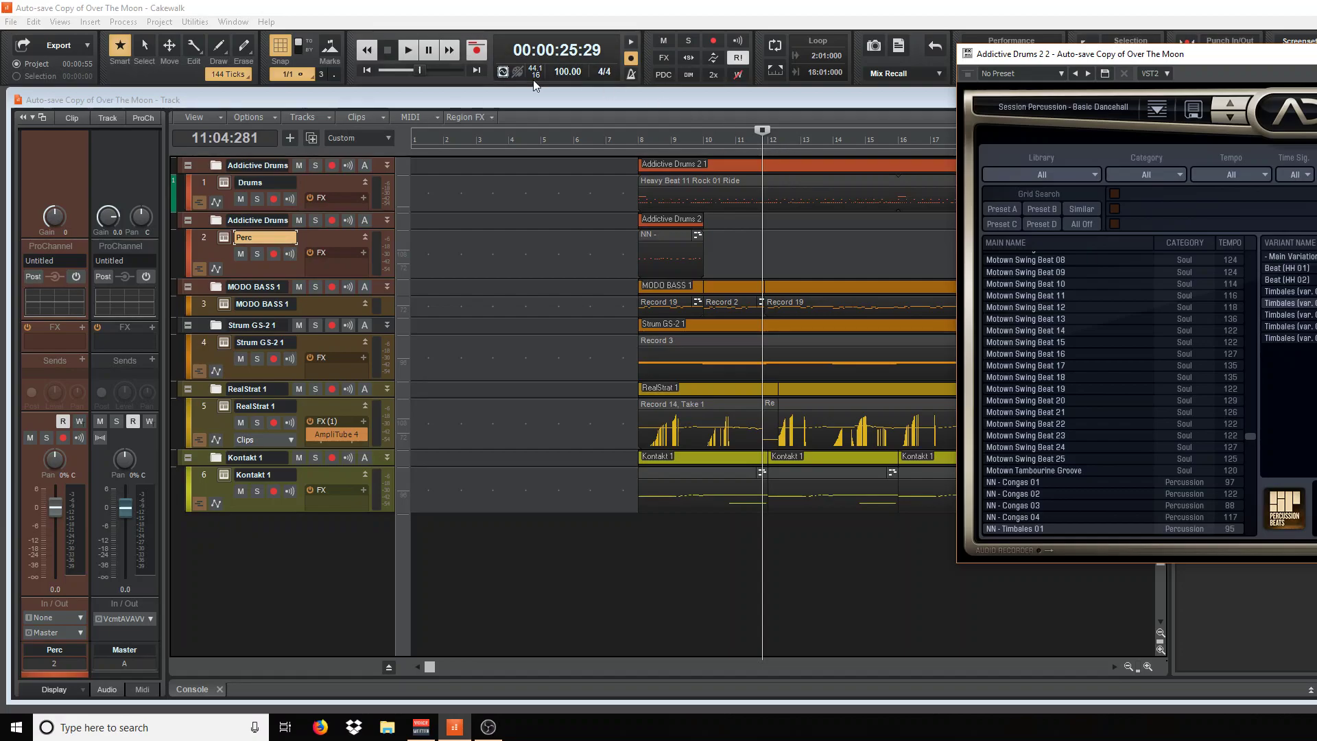
{"action": "left_click", "coordinate": [7, 22]}
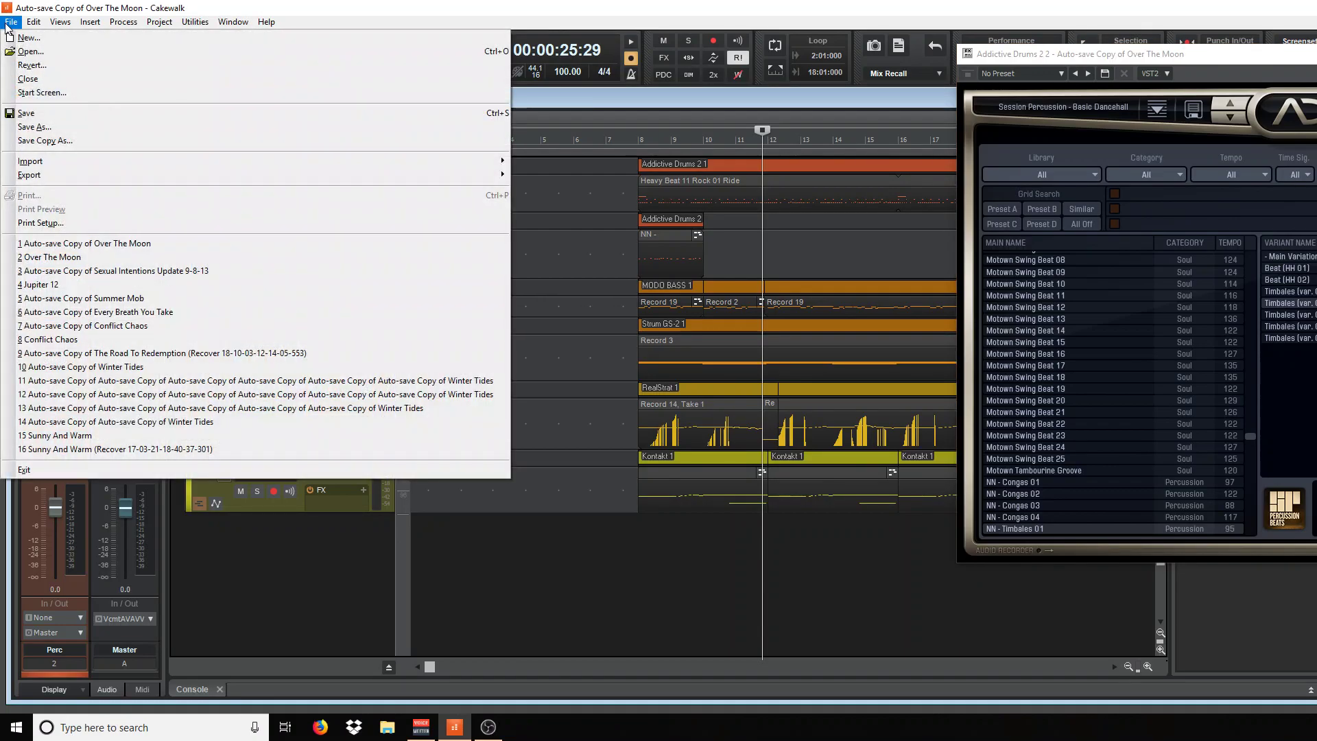
{"action": "left_click", "coordinate": [30, 53]}
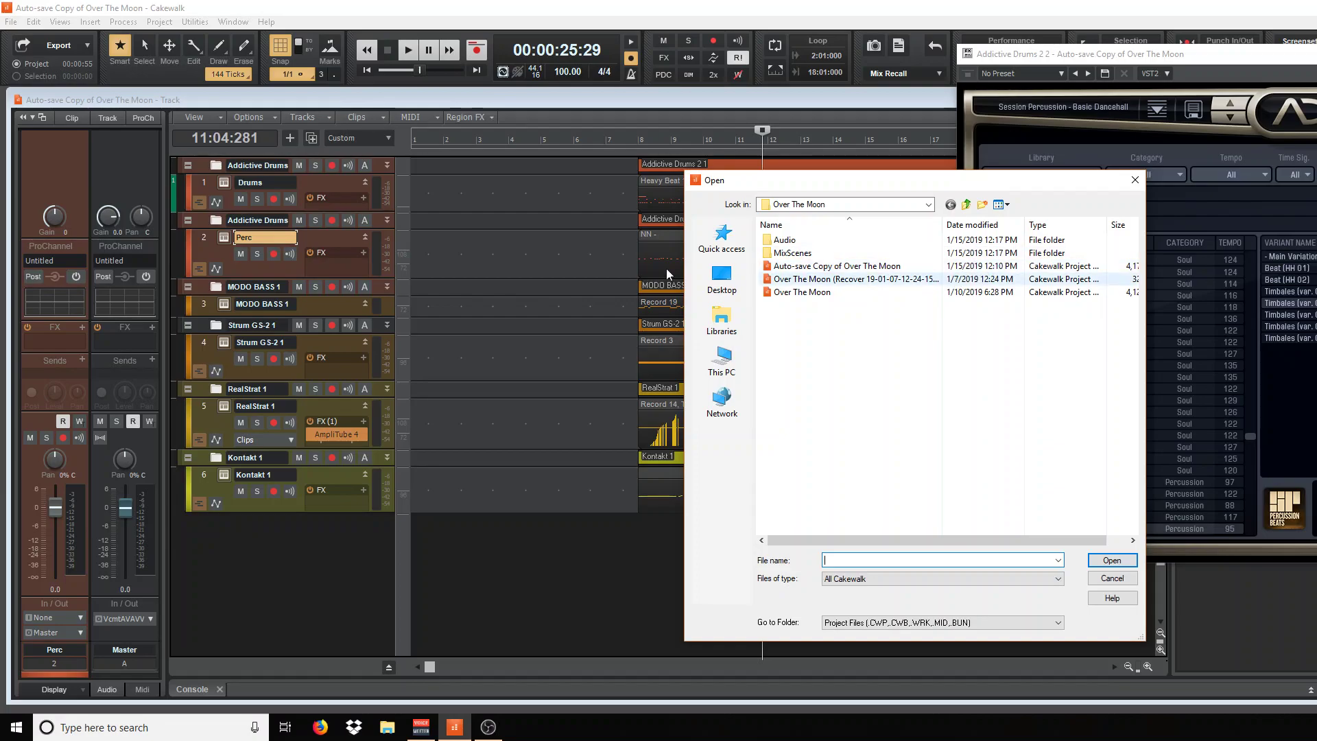
{"action": "left_click", "coordinate": [1097, 581]}
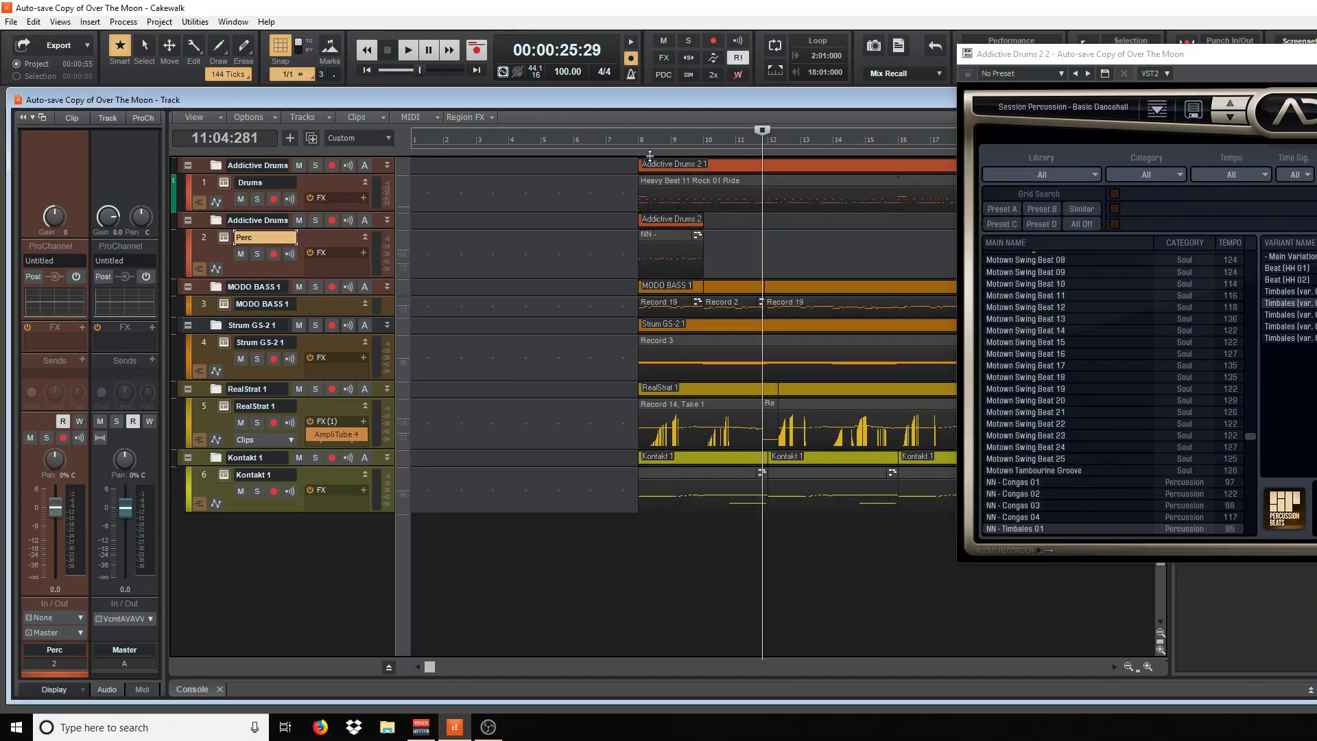